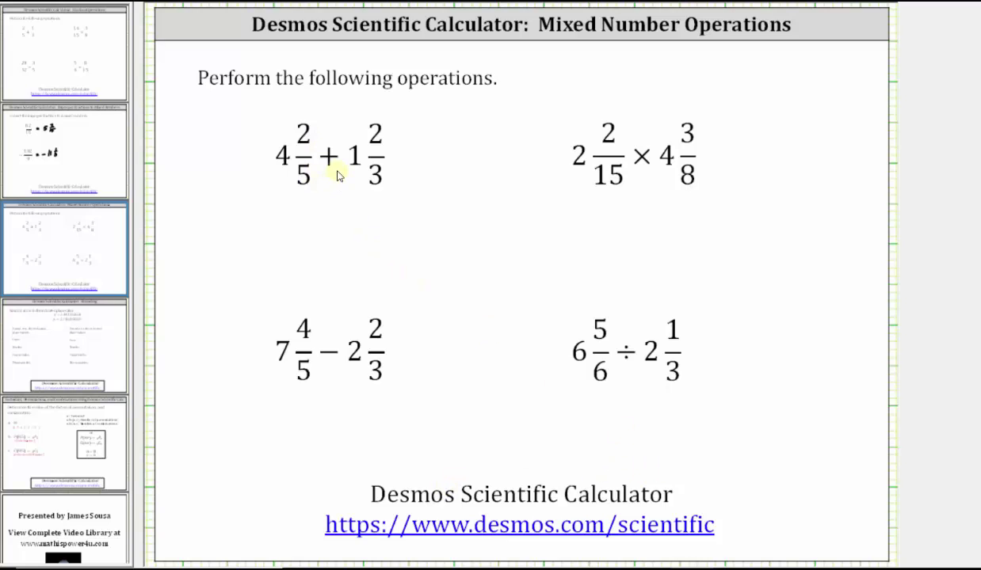
# Open the Desmos Scientific Calculator in Chrome beside the worksheet slide
pyautogui.click(555, 548)
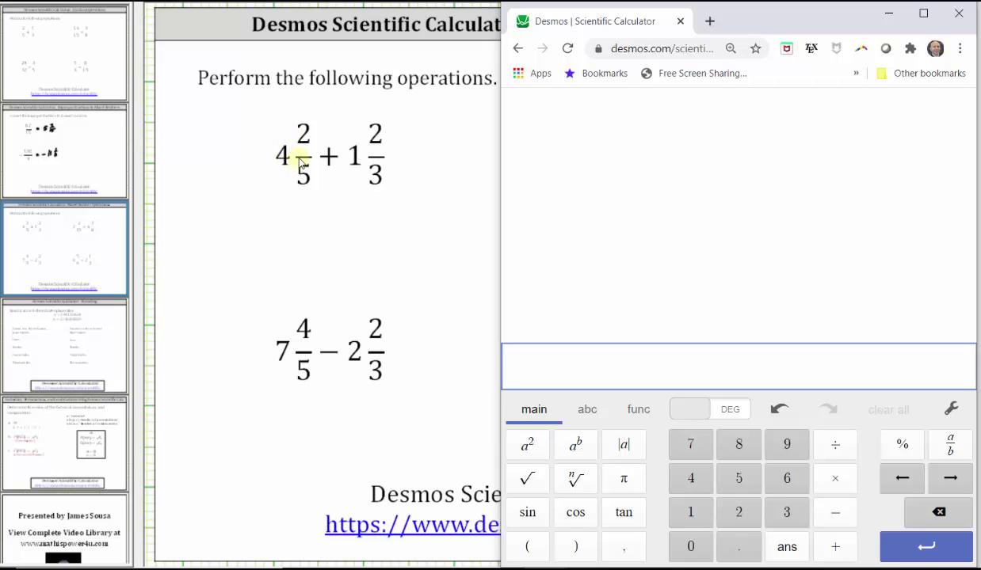
# Enter the mixed number 4 2/5 in the calculator
pyautogui.click(736, 519)
pyautogui.click(833, 445)
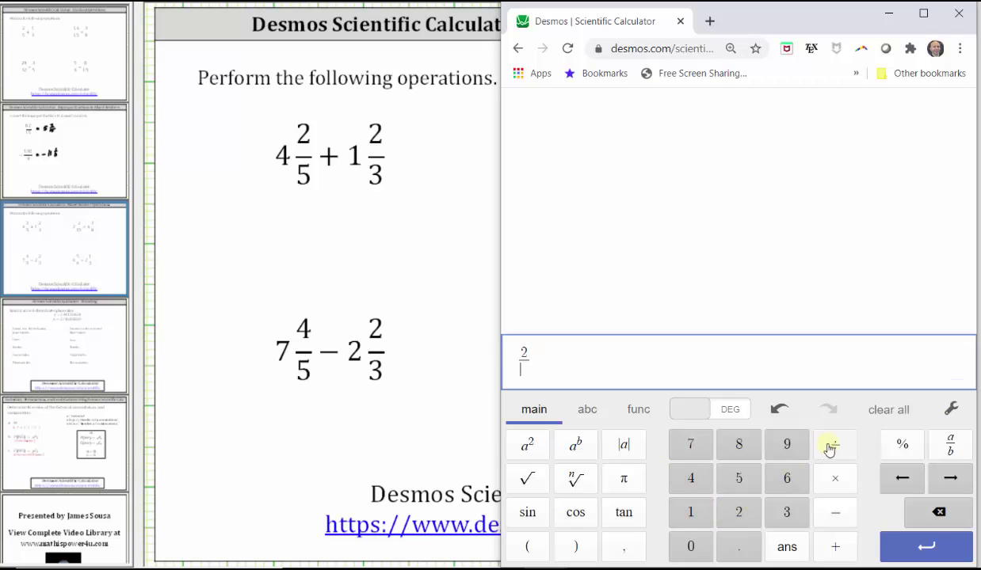
pyautogui.click(740, 477)
pyautogui.click(896, 478)
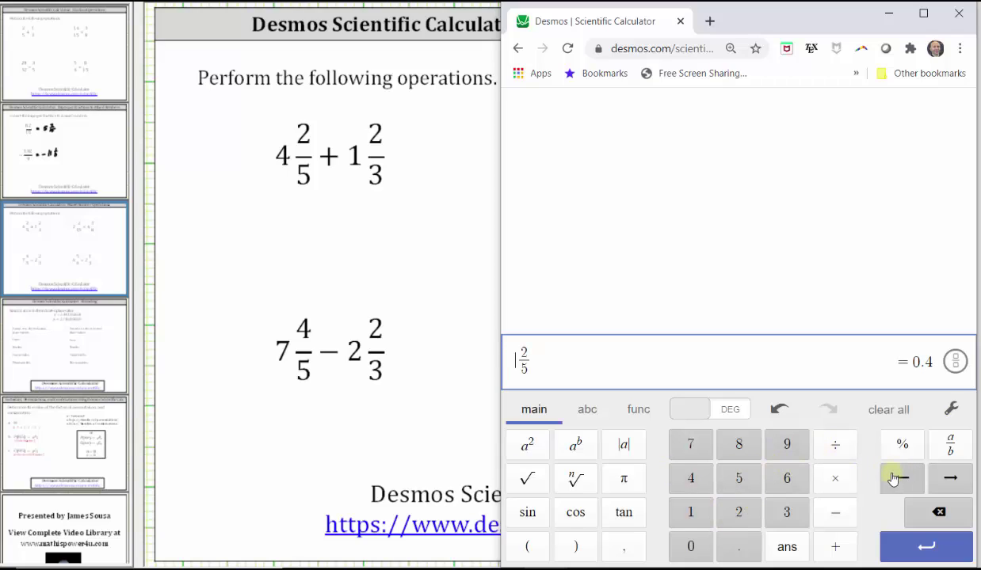
pyautogui.click(700, 481)
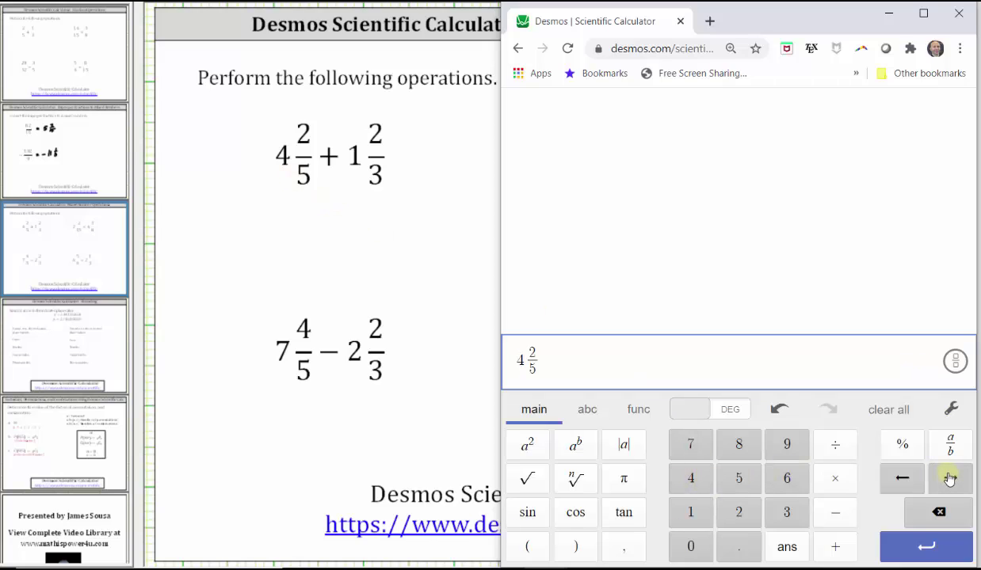
pyautogui.click(949, 480)
# Add 1 2/3 and evaluate the sum, giving 6.066666667
pyautogui.click(835, 545)
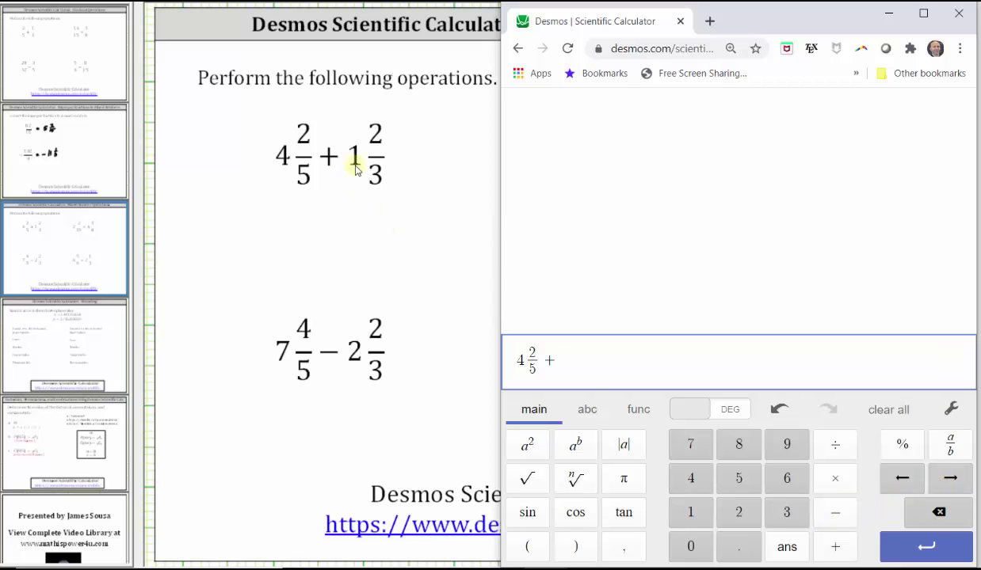
pyautogui.click(745, 507)
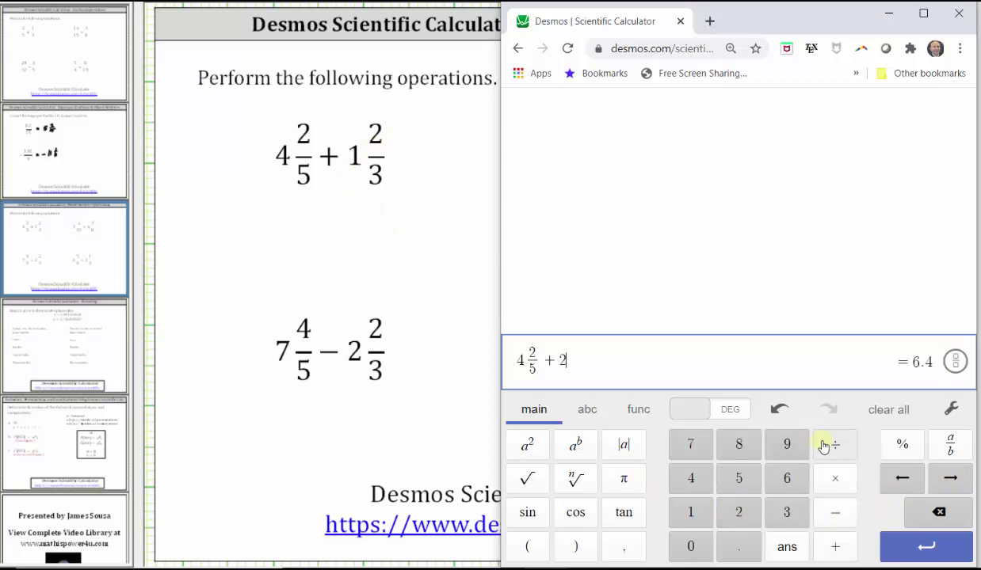
pyautogui.click(830, 443)
pyautogui.click(788, 512)
pyautogui.click(900, 474)
pyautogui.click(901, 473)
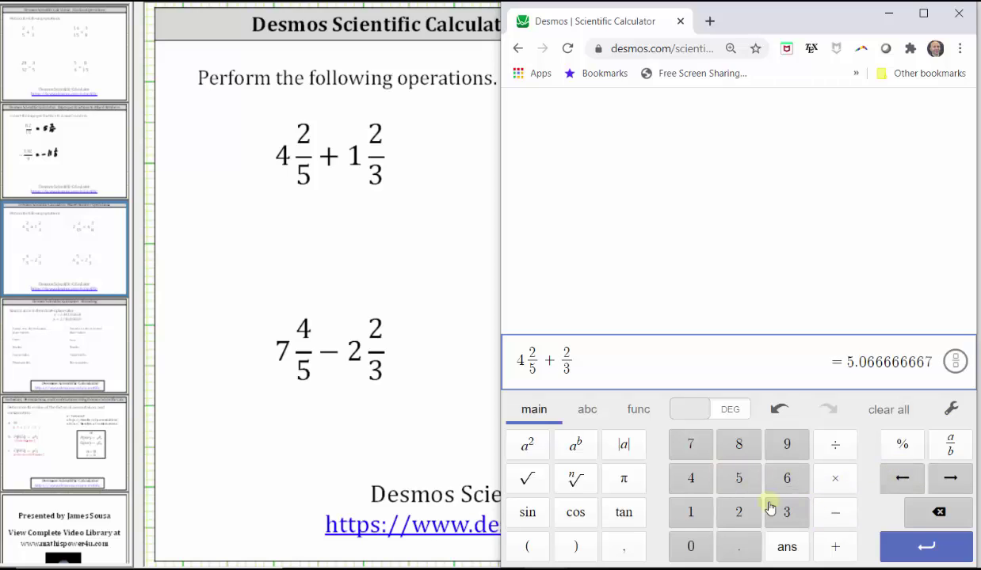
pyautogui.click(694, 507)
pyautogui.click(916, 546)
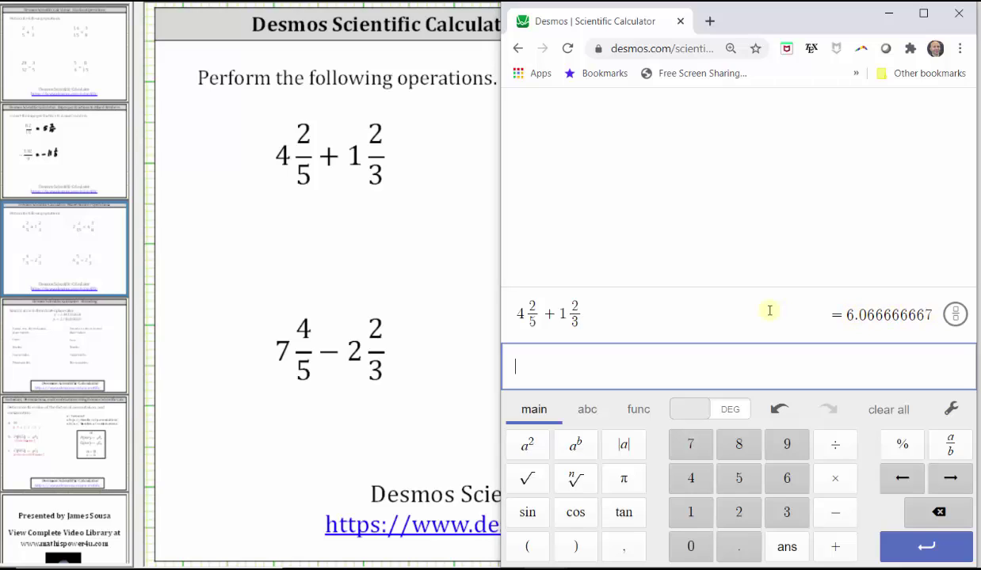
# Compute ans − 6 and show the remainder 0.0666… as the fraction 1/15
pyautogui.click(787, 546)
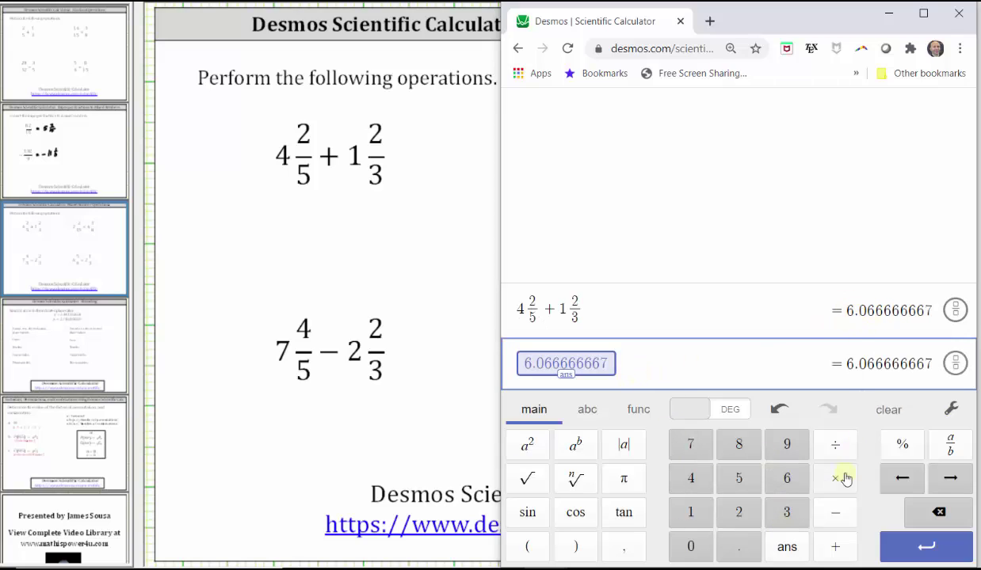
pyautogui.click(831, 511)
pyautogui.click(788, 479)
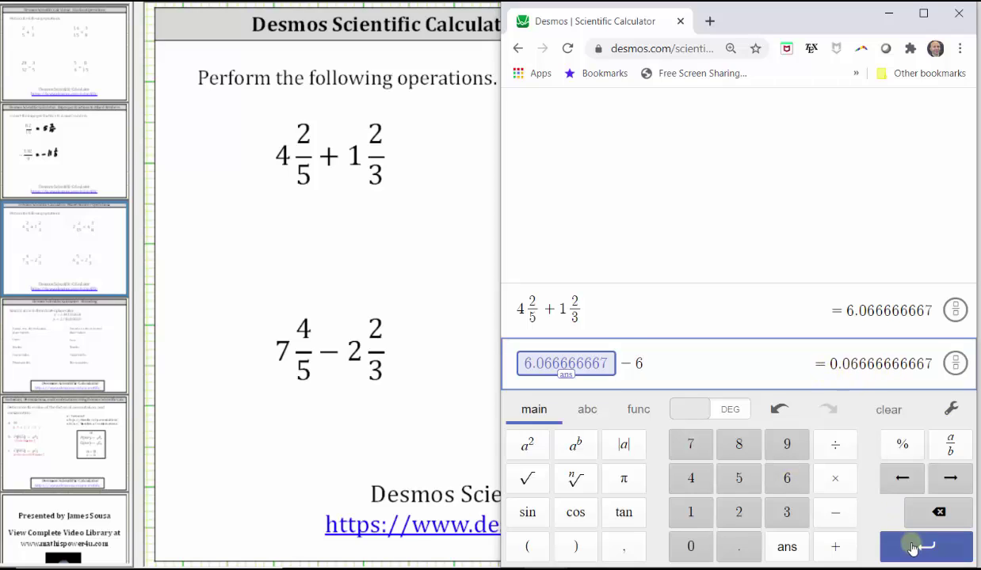
pyautogui.click(923, 542)
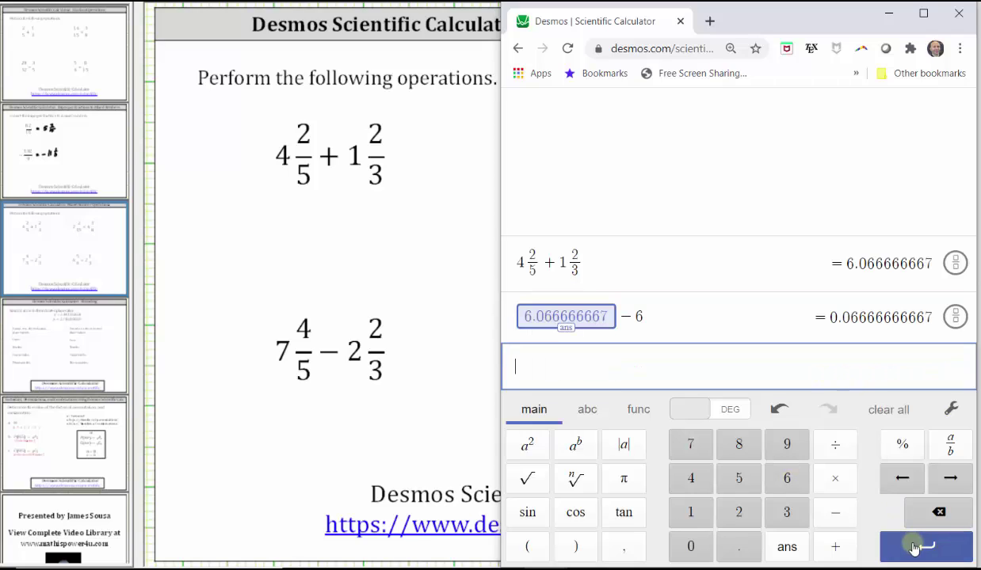
pyautogui.click(955, 317)
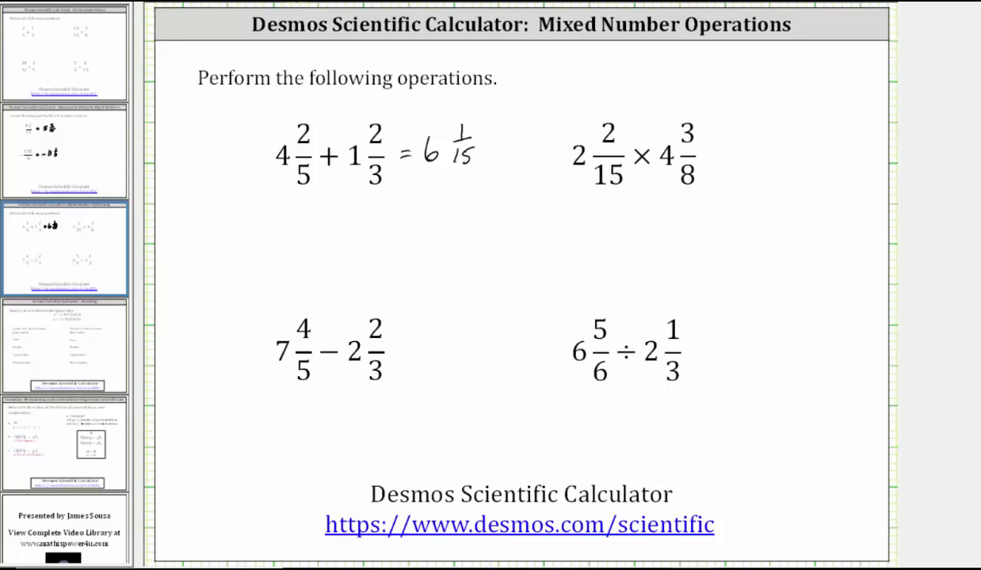
# Bring the calculator back and display 4 2/5 + 1 2/3 as 91/15
pyautogui.hotkey('alt', 'Tab')
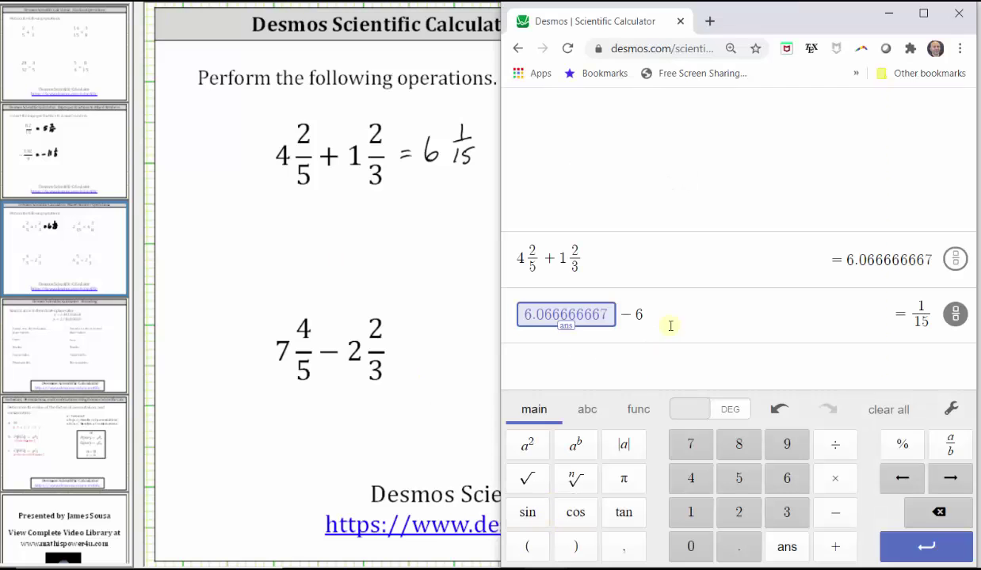
pyautogui.click(955, 259)
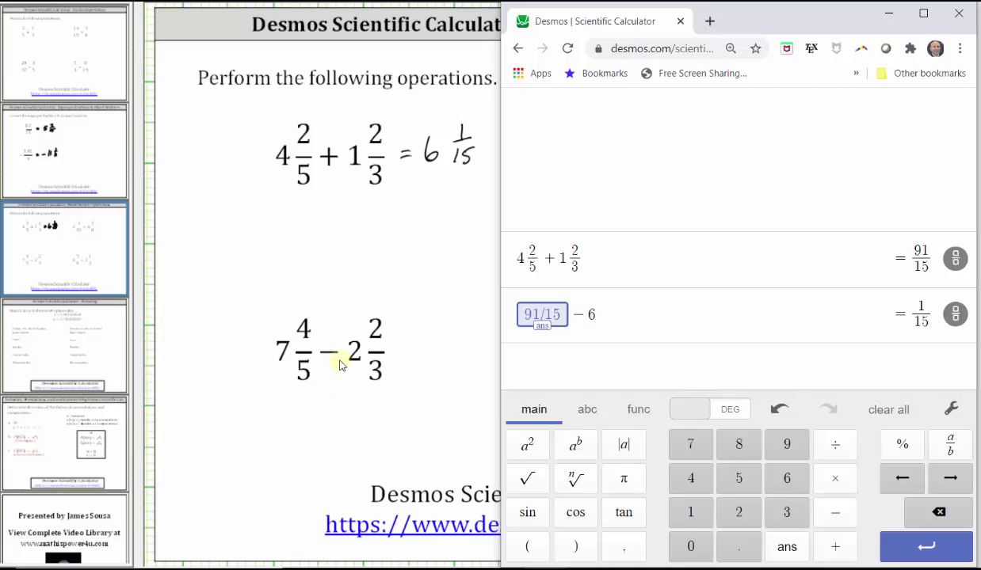
# On a new line, enter the mixed number 7 4/5
pyautogui.click(585, 364)
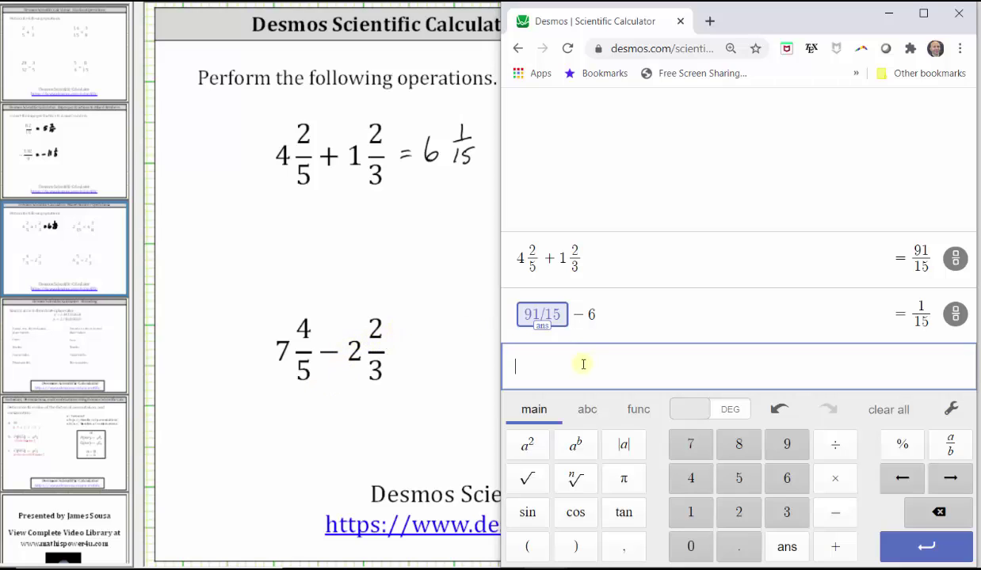
pyautogui.click(692, 478)
pyautogui.click(833, 445)
pyautogui.click(745, 481)
pyautogui.click(898, 477)
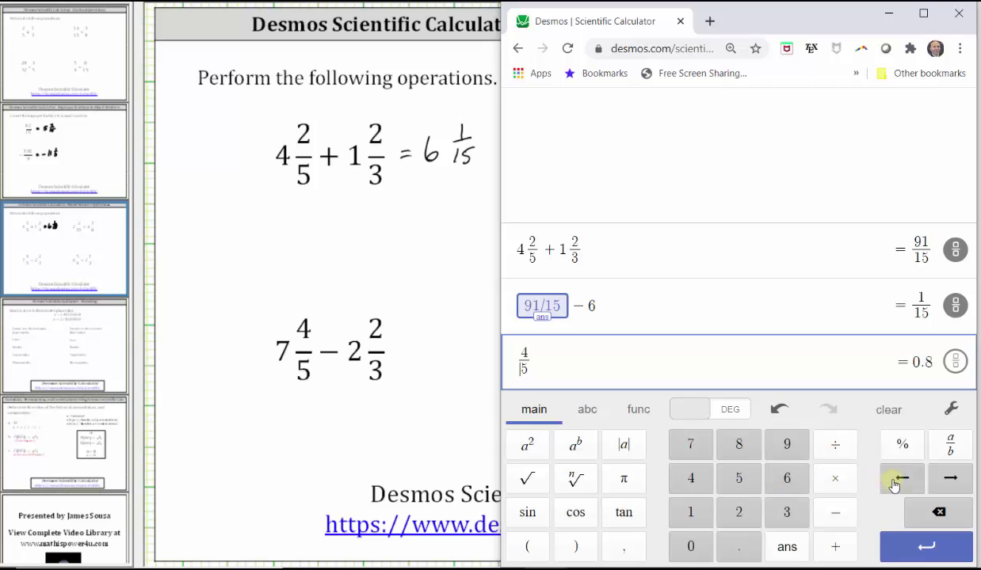
pyautogui.click(897, 479)
pyautogui.click(690, 444)
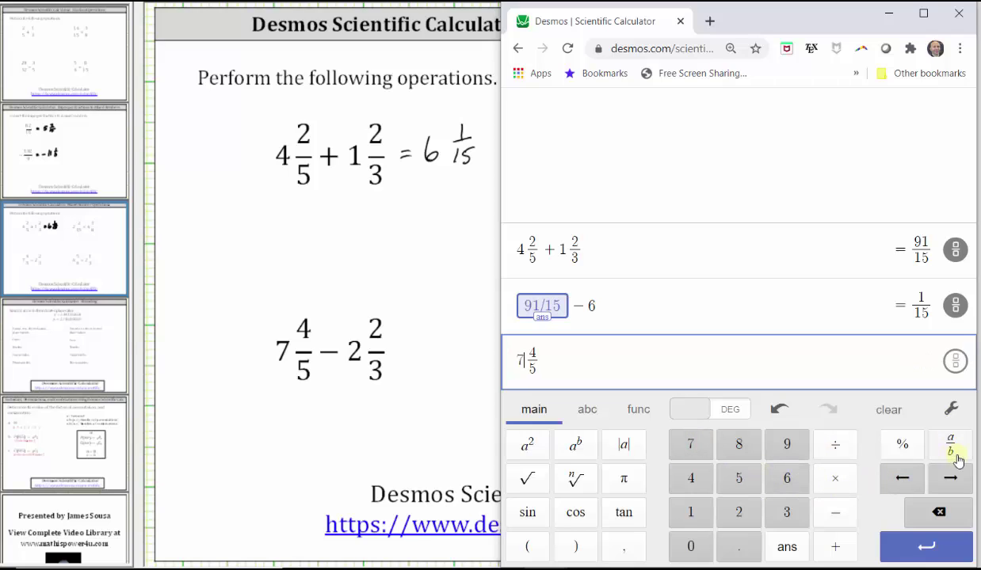
pyautogui.click(949, 478)
# Subtract 2 2/3 and evaluate, giving 5.133333333
pyautogui.click(835, 513)
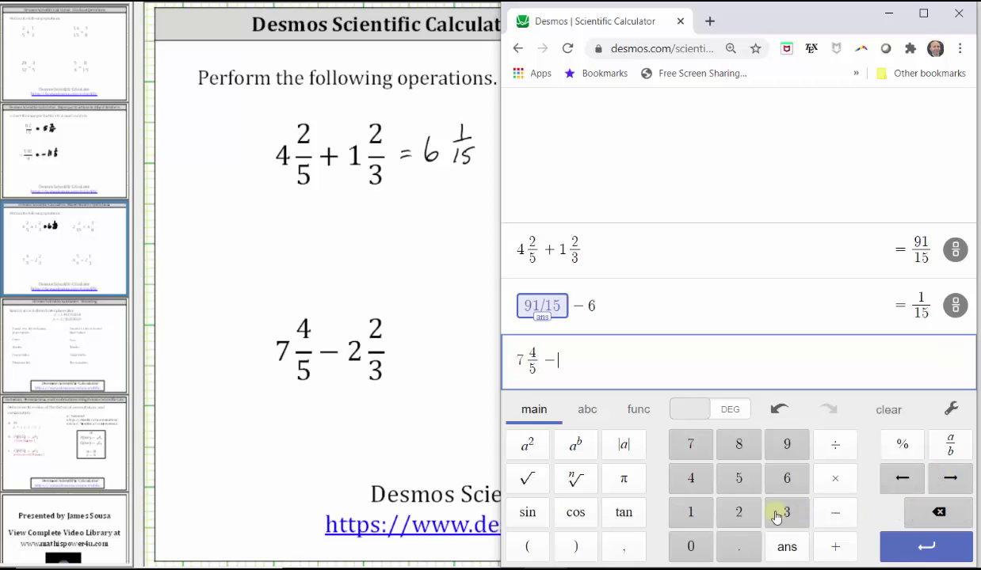
pyautogui.click(737, 512)
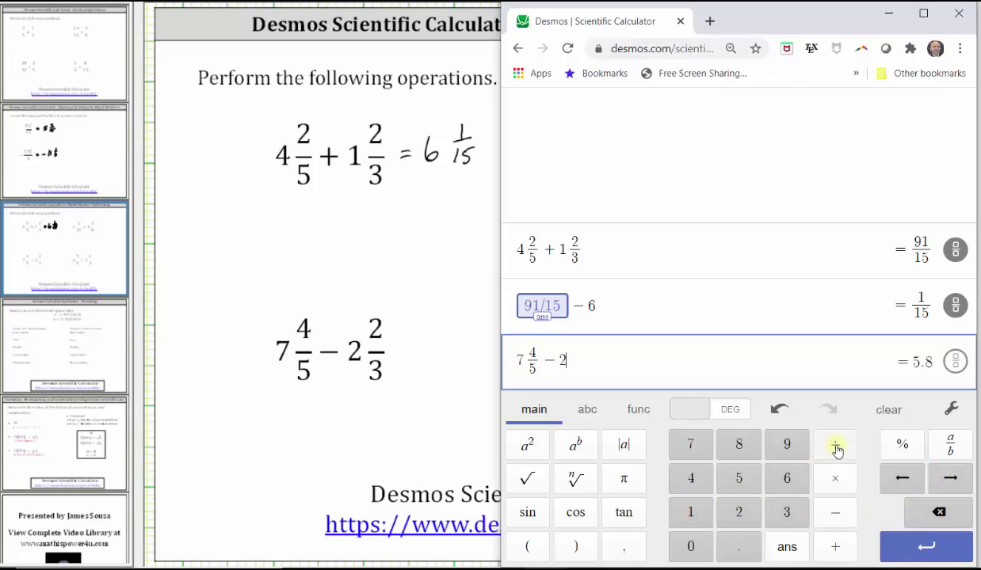
pyautogui.click(836, 447)
pyautogui.click(787, 512)
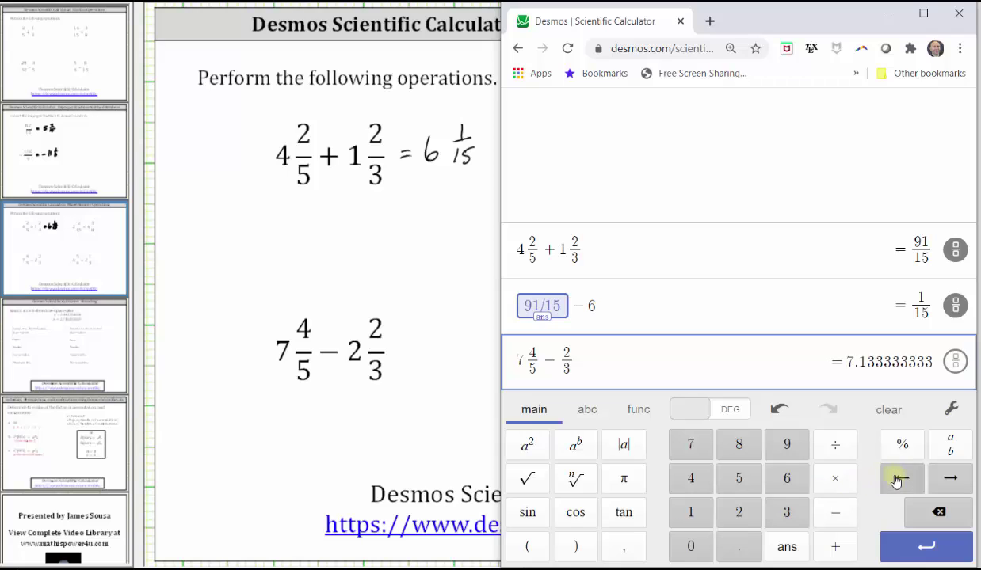
pyautogui.click(900, 479)
pyautogui.click(737, 512)
pyautogui.click(913, 552)
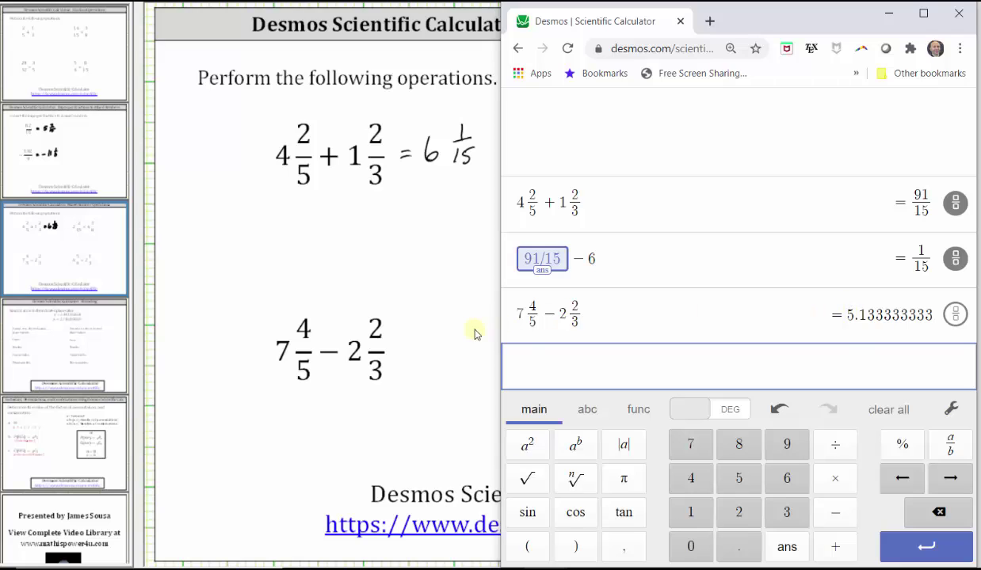
# Compute ans − 5 as 2/15 and handwrite 5 2/15 beside the subtraction problem
pyautogui.click(785, 546)
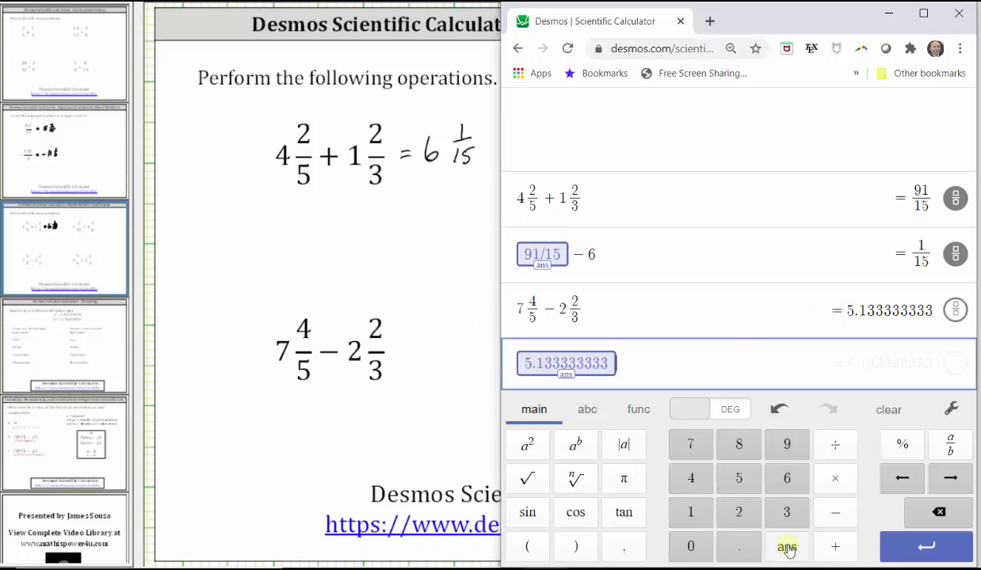
pyautogui.click(835, 511)
pyautogui.click(737, 478)
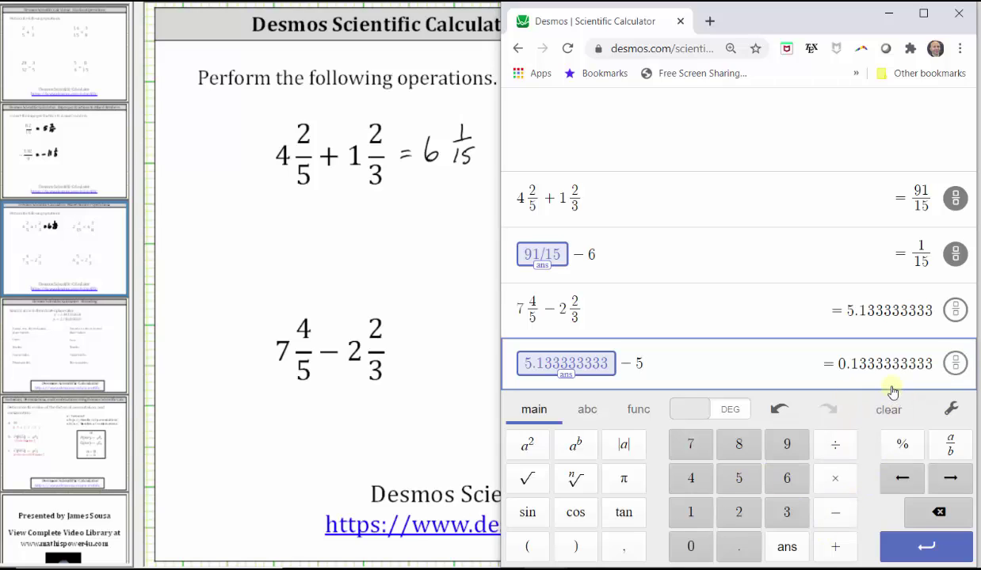
pyautogui.click(896, 539)
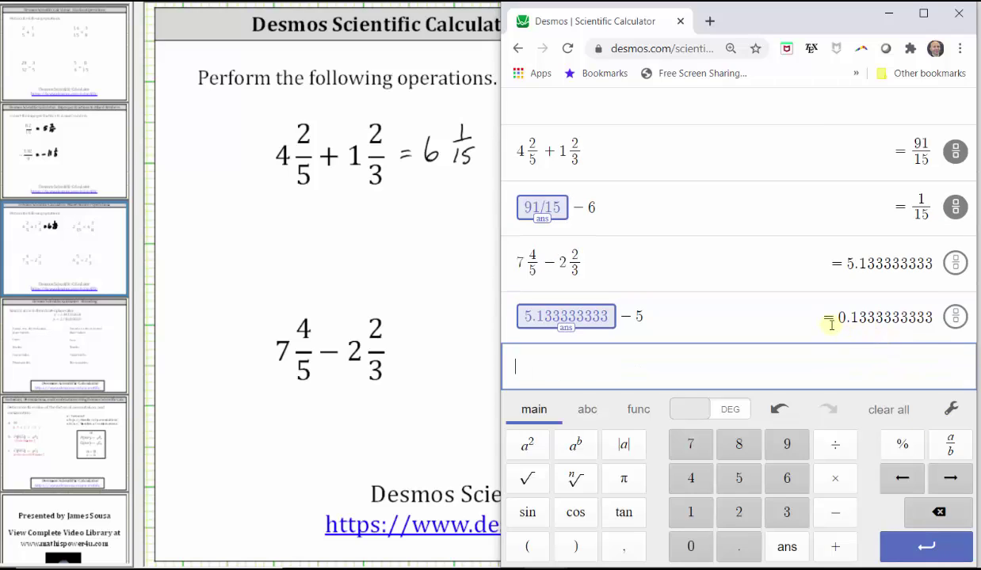
pyautogui.click(955, 317)
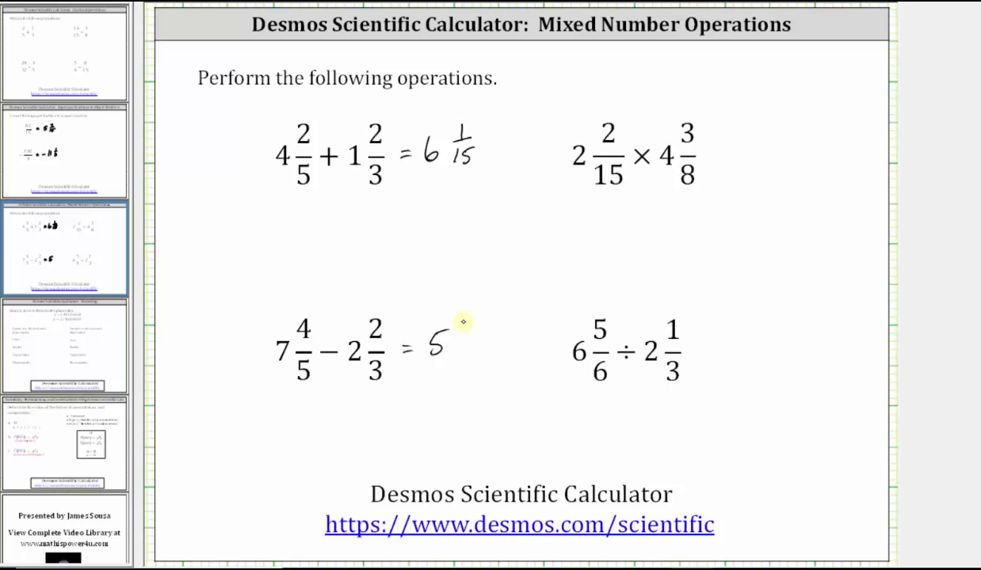
pyautogui.moveTo(464, 324)
pyautogui.mouseDown()
pyautogui.moveTo(458, 358)
pyautogui.moveTo(472, 358)
pyautogui.mouseUp()
# Back in the calculator, enter the mixed number 2 2/15 on a new line
pyautogui.hotkey('alt', 'Tab')
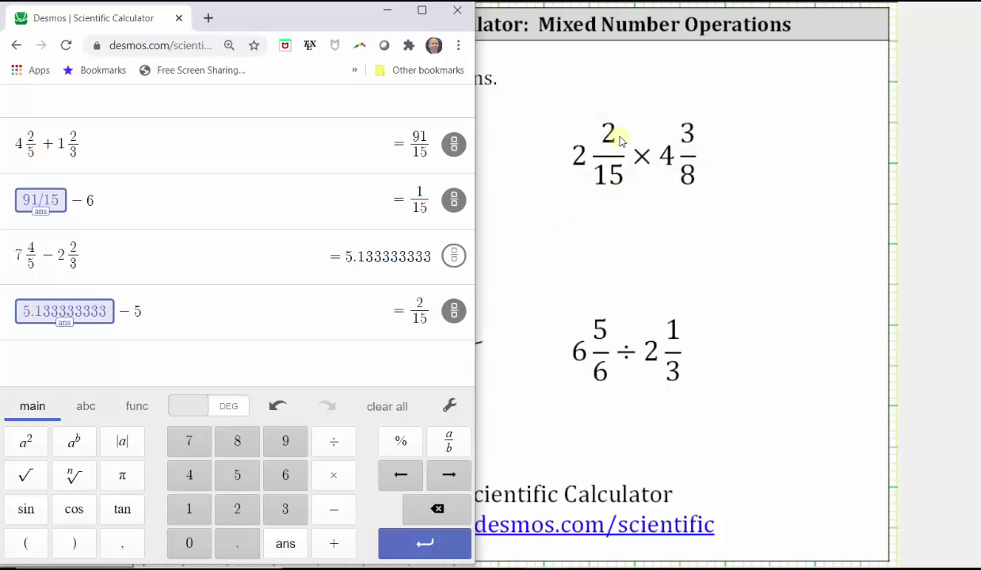
pyautogui.click(225, 353)
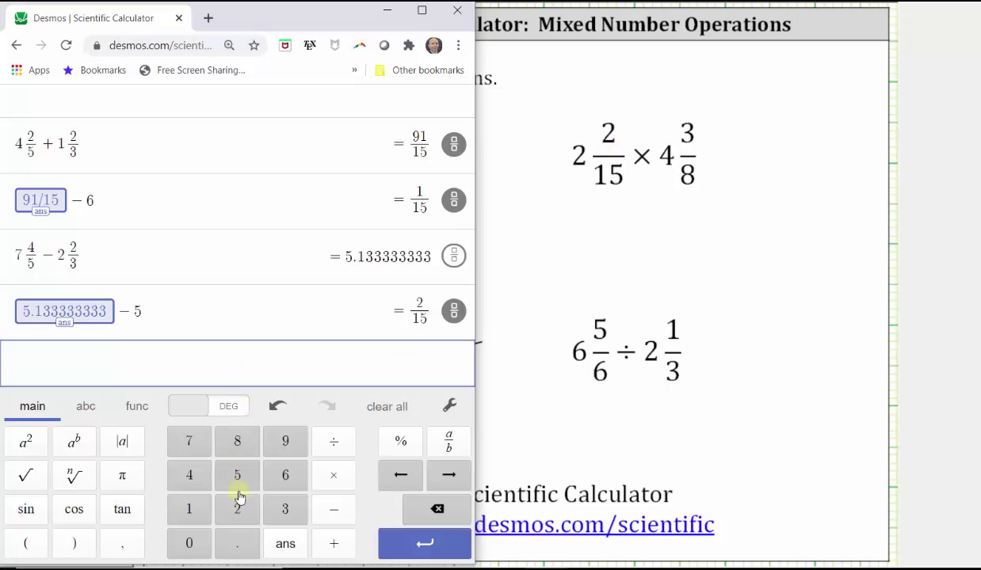
pyautogui.write('2/15')
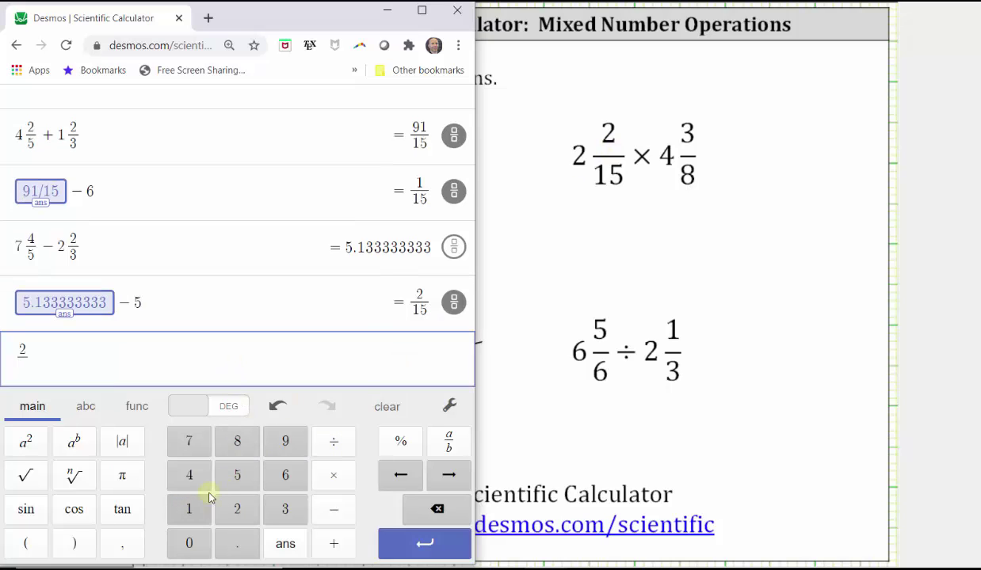
pyautogui.click(397, 475)
pyautogui.click(400, 474)
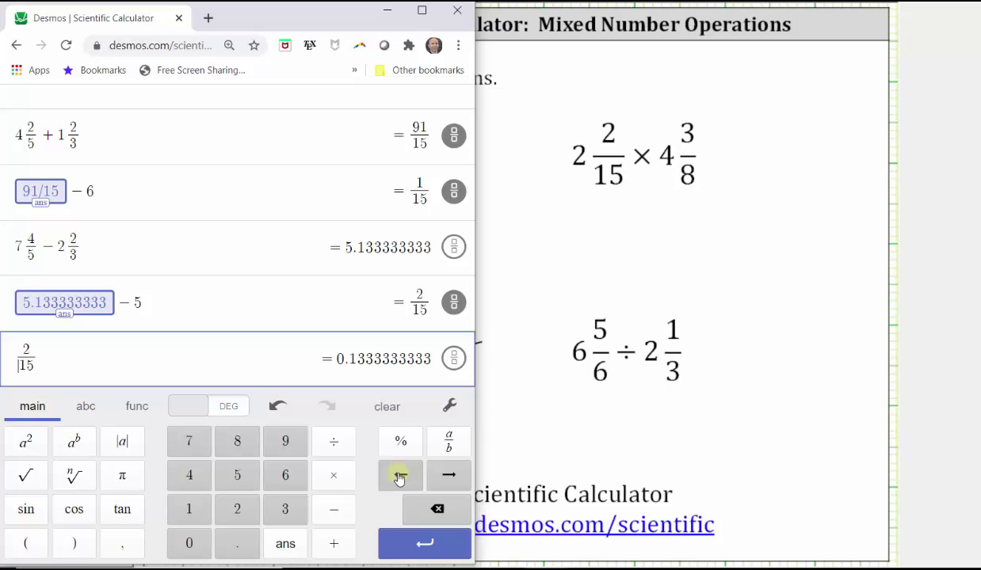
pyautogui.click(399, 476)
pyautogui.click(238, 508)
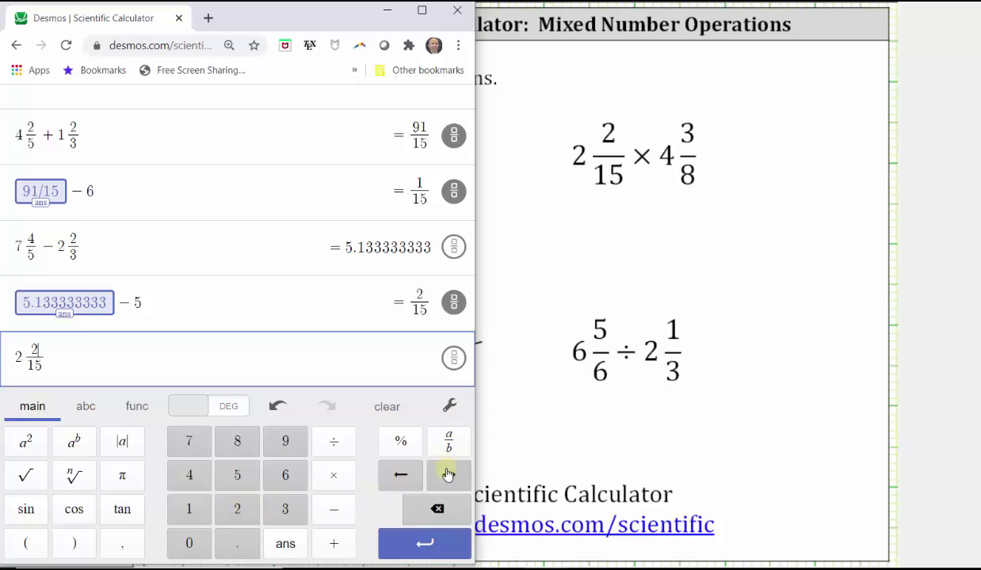
pyautogui.click(448, 475)
# Multiply by 4 3/8 and evaluate the product, giving 9.333333333
pyautogui.click(333, 476)
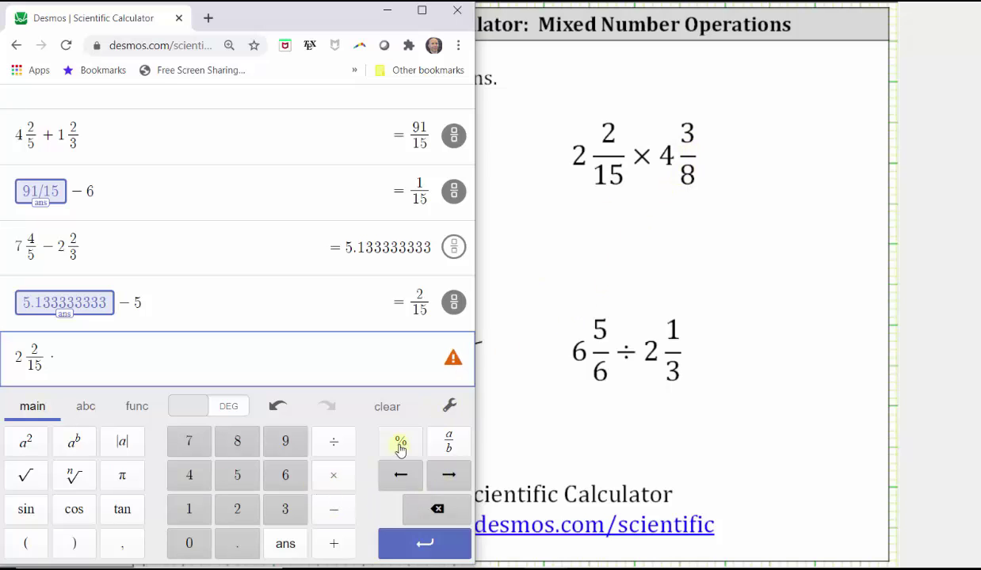
pyautogui.click(285, 509)
pyautogui.click(336, 453)
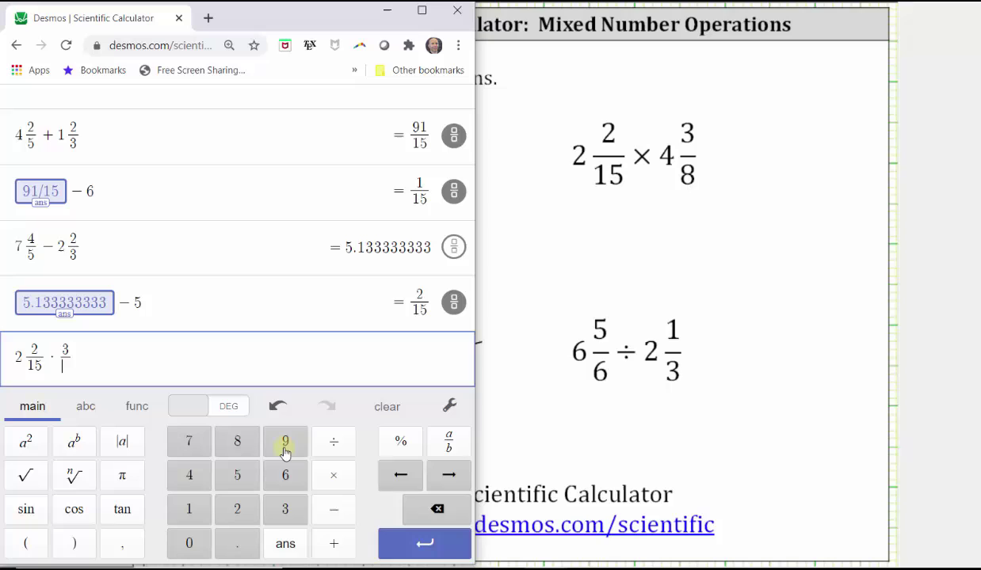
pyautogui.click(236, 440)
pyautogui.click(392, 480)
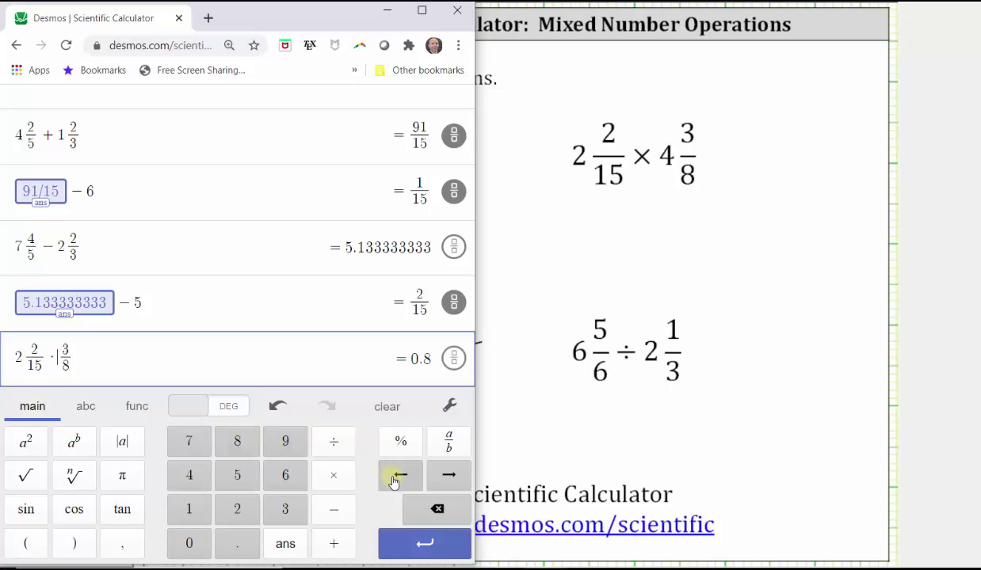
pyautogui.click(190, 476)
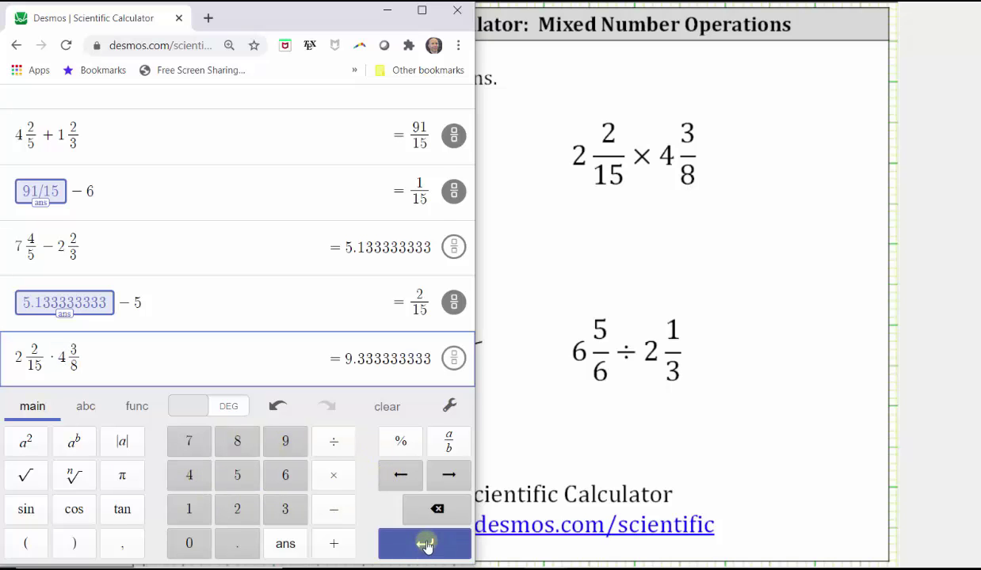
pyautogui.click(426, 545)
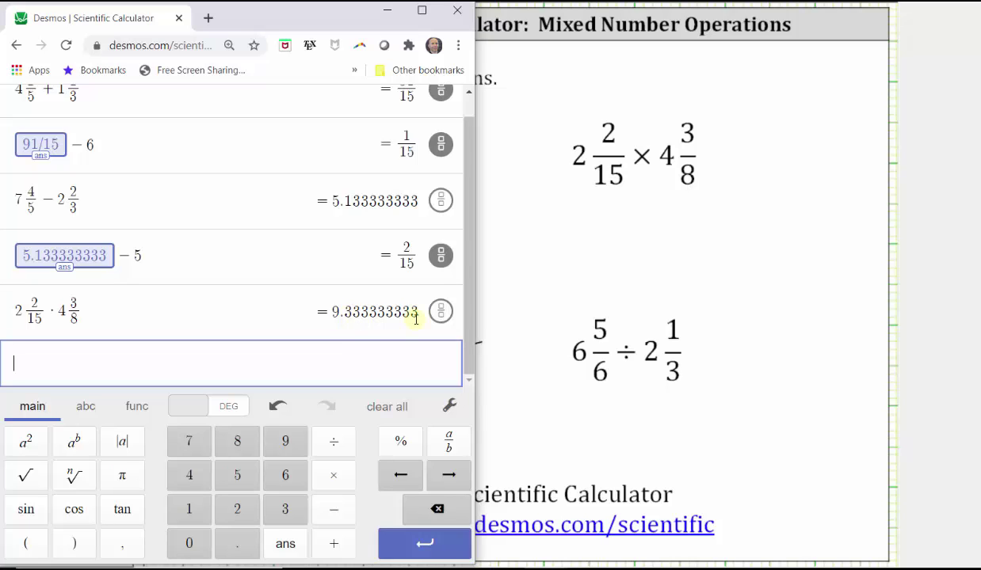
# Compute ans − 9 and show the remainder as the fraction 1/3
pyautogui.click(282, 544)
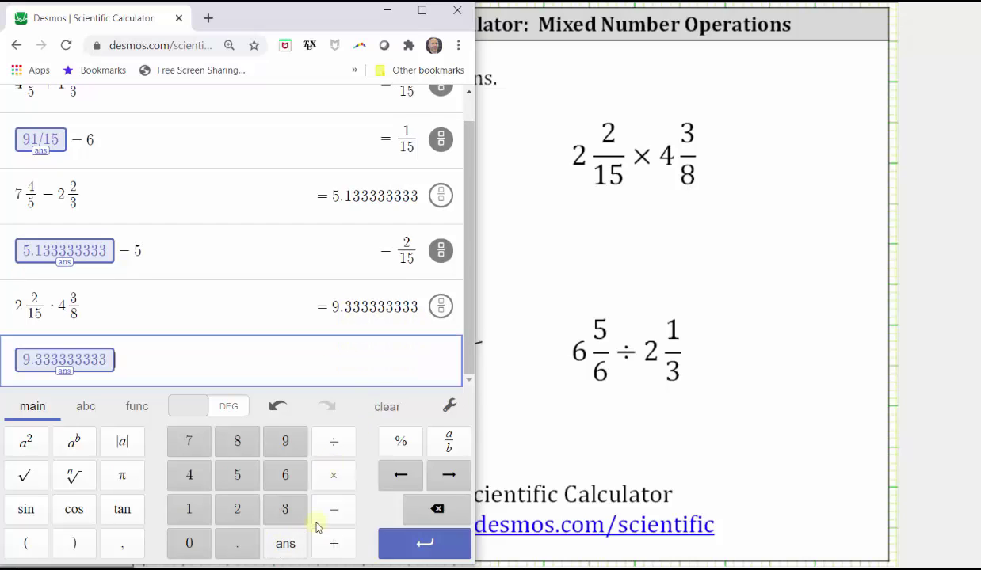
pyautogui.click(328, 511)
pyautogui.click(285, 442)
pyautogui.click(425, 543)
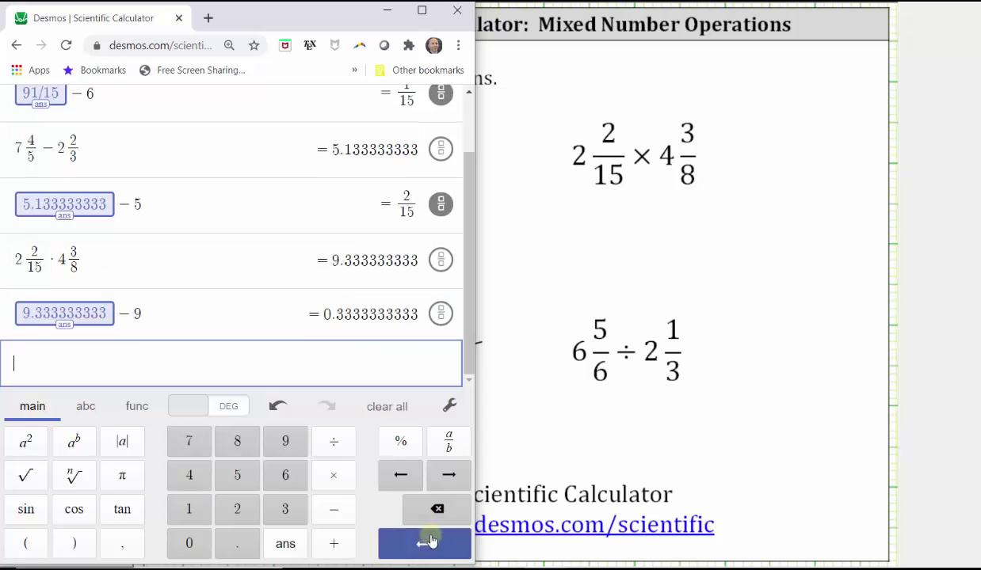
pyautogui.click(440, 314)
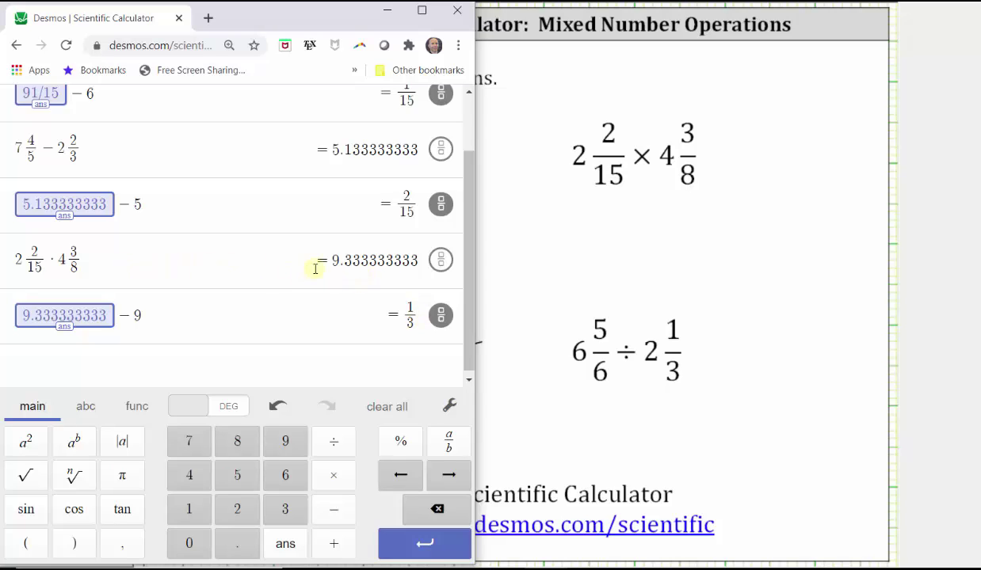
# Toggle the product to 28/3 and back to decimal, then return to the worksheet
pyautogui.click(441, 260)
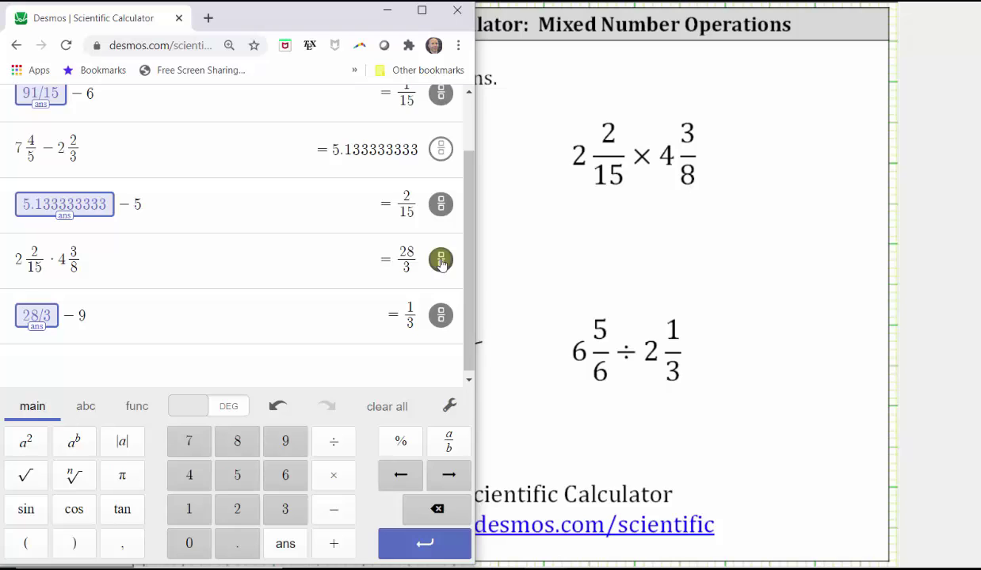
pyautogui.click(442, 261)
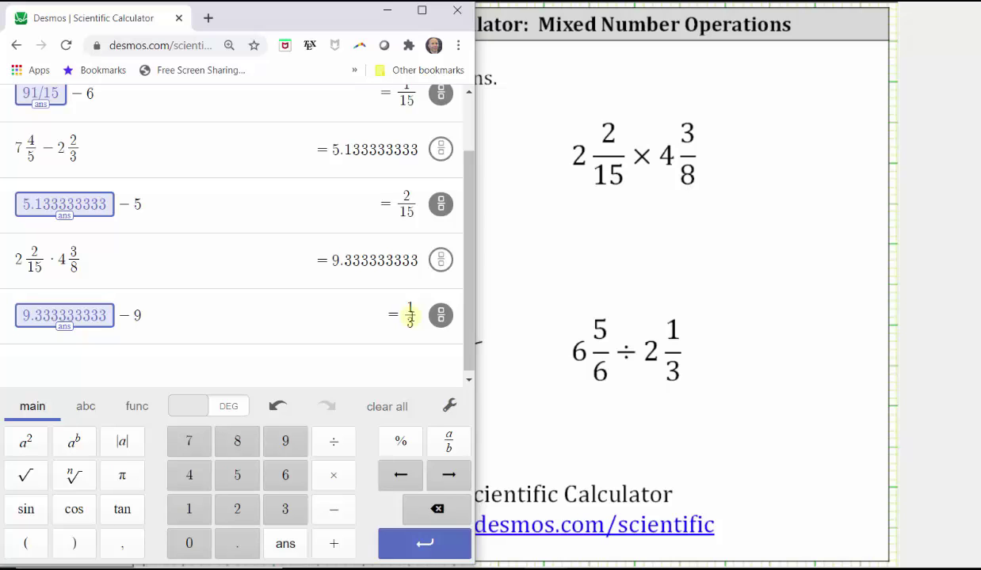
pyautogui.click(723, 147)
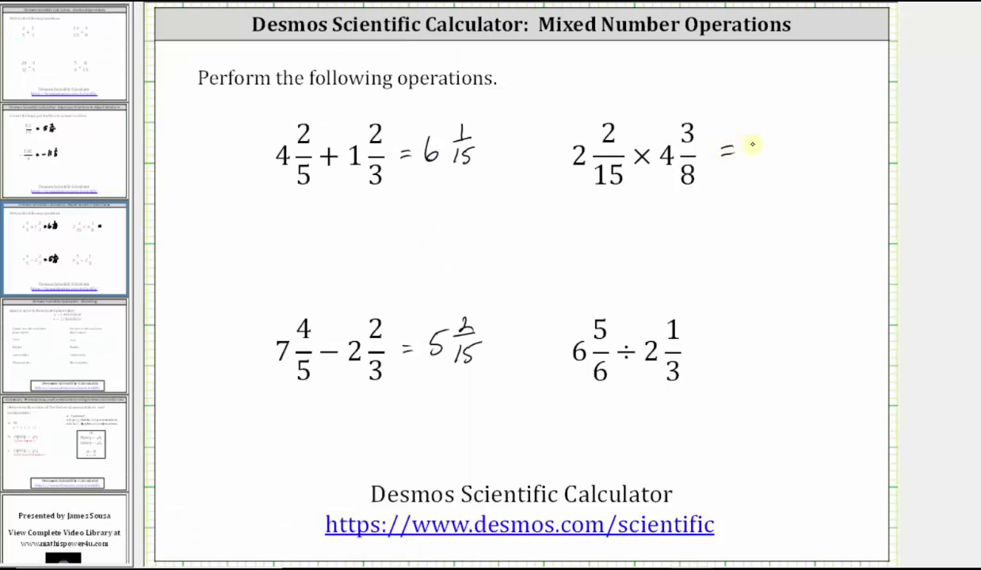
# Handwrite 9 1/3 as the product's answer and switch back to the calculator
pyautogui.moveTo(752, 145)
pyautogui.mouseDown()
pyautogui.moveTo(762, 150)
pyautogui.moveTo(789, 138)
pyautogui.moveTo(787, 165)
pyautogui.mouseUp()
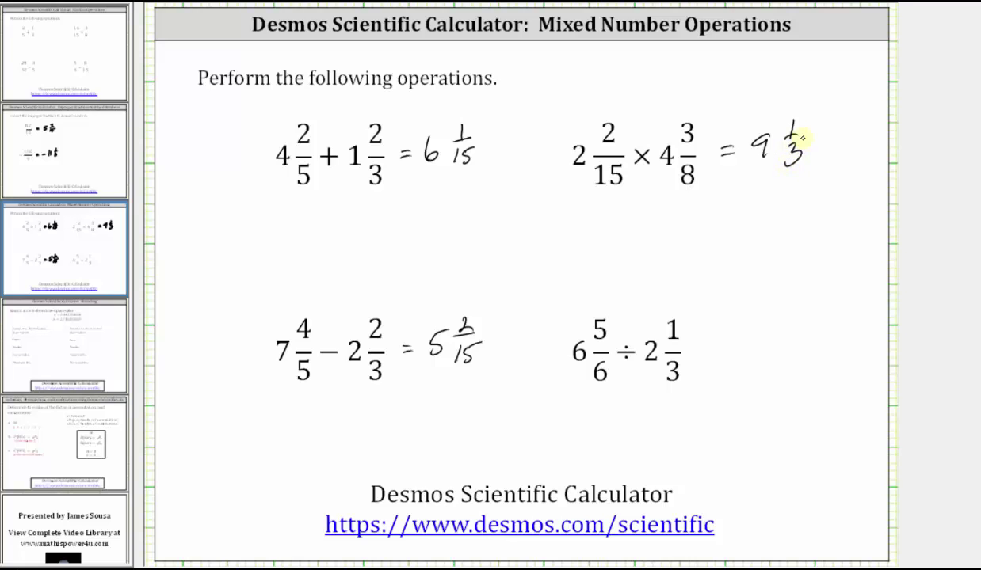
pyautogui.hotkey('alt', 'Tab')
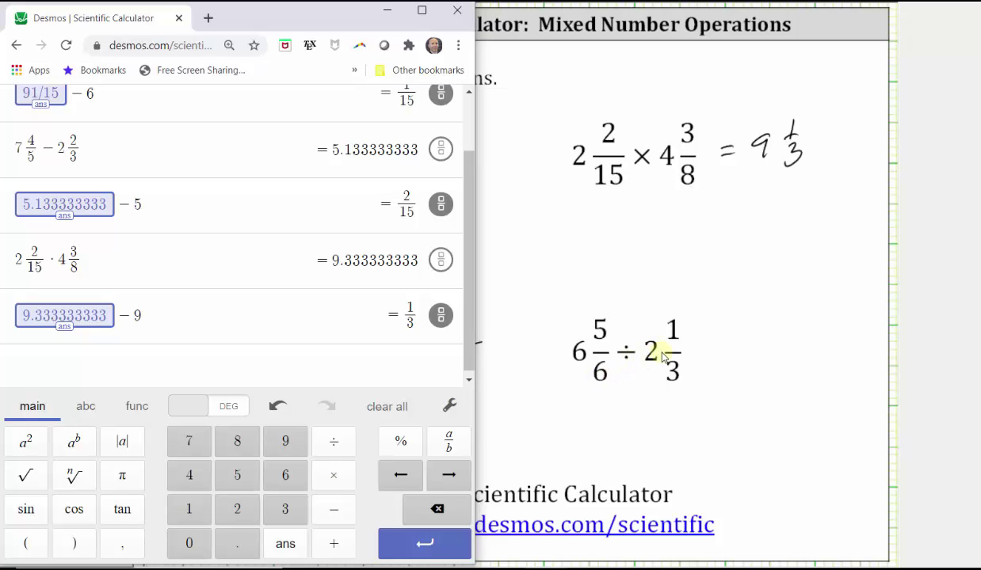
# On a new line, enter the mixed number 6 5/6
pyautogui.click(302, 365)
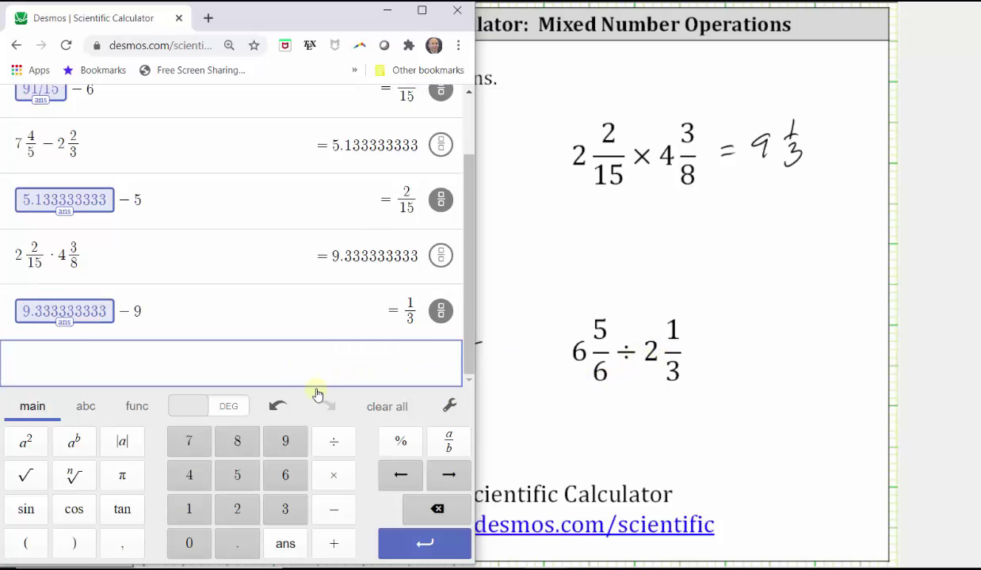
pyautogui.click(239, 479)
pyautogui.click(333, 442)
pyautogui.click(286, 475)
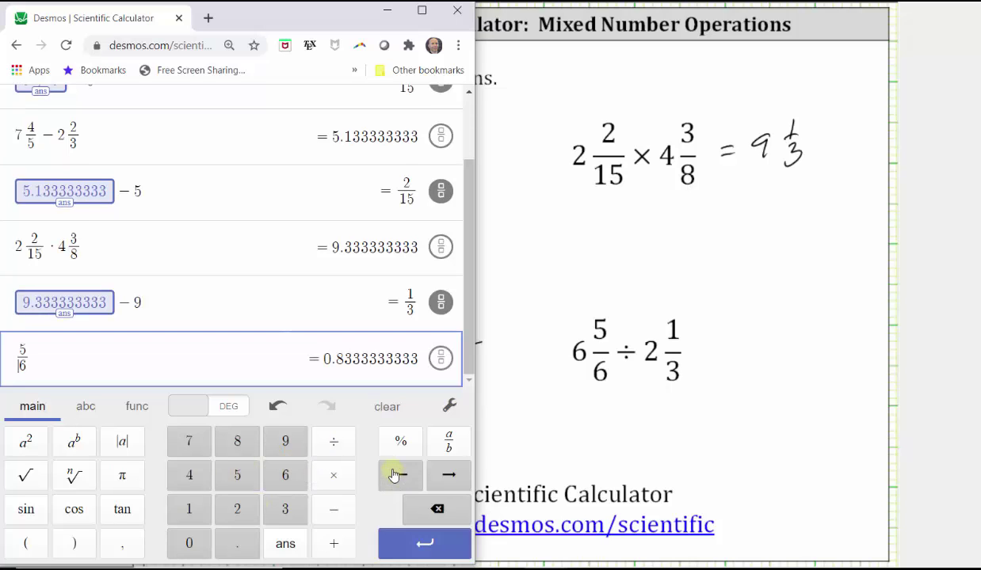
pyautogui.click(397, 475)
pyautogui.click(396, 474)
pyautogui.click(285, 475)
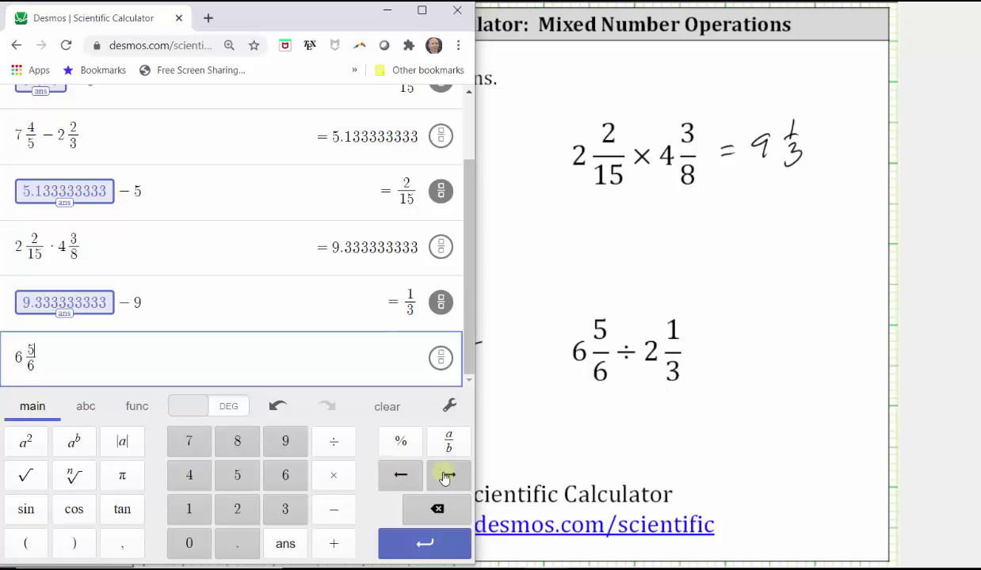
# Divide by 2 1/3 and evaluate, giving 2.928571429
pyautogui.click(332, 444)
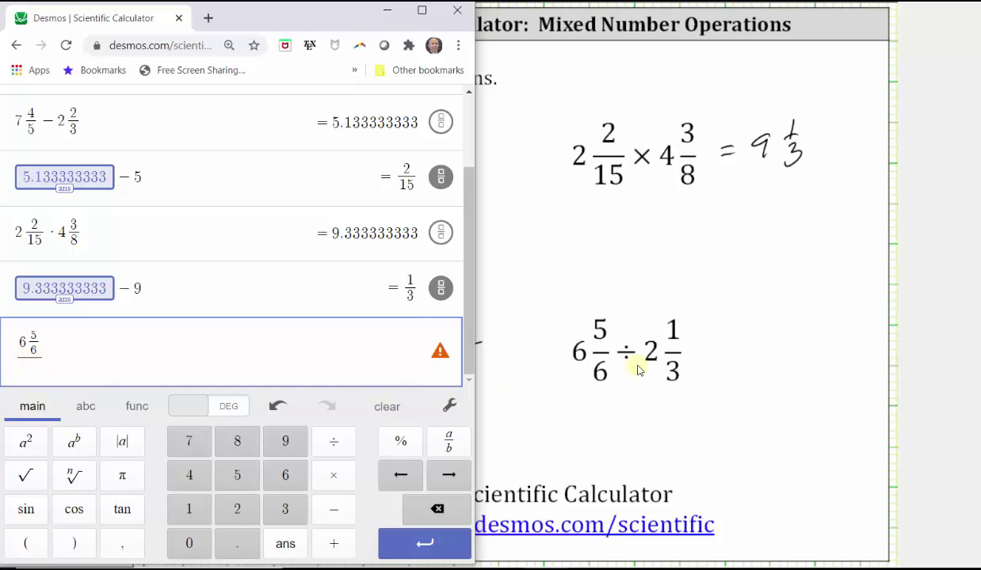
pyautogui.click(194, 507)
pyautogui.click(322, 449)
pyautogui.click(283, 508)
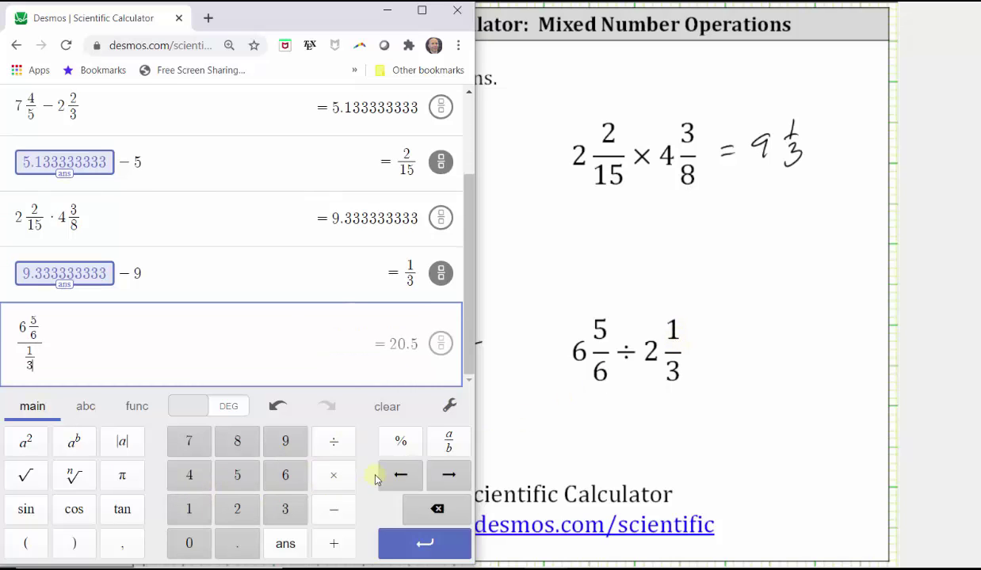
pyautogui.click(399, 476)
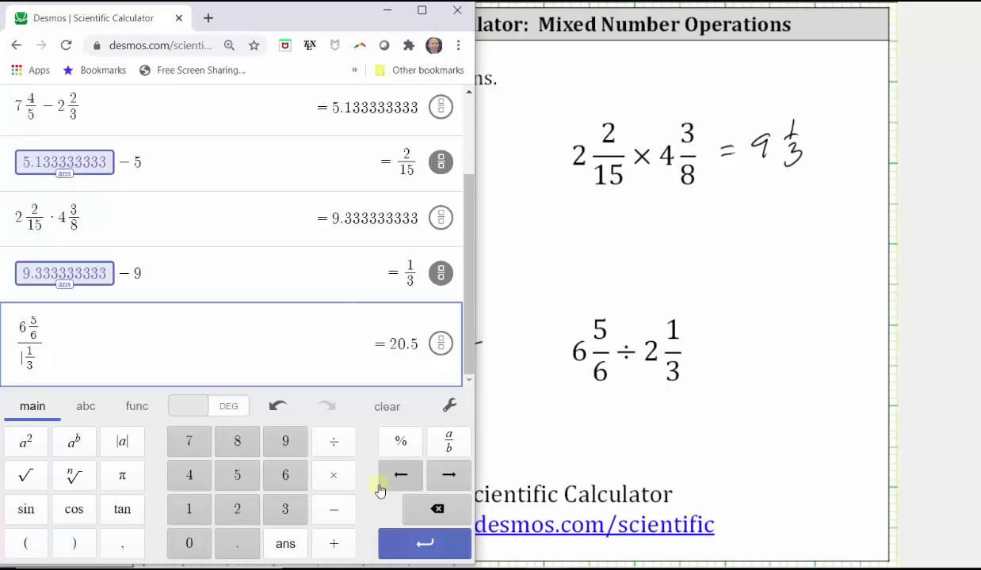
pyautogui.click(240, 509)
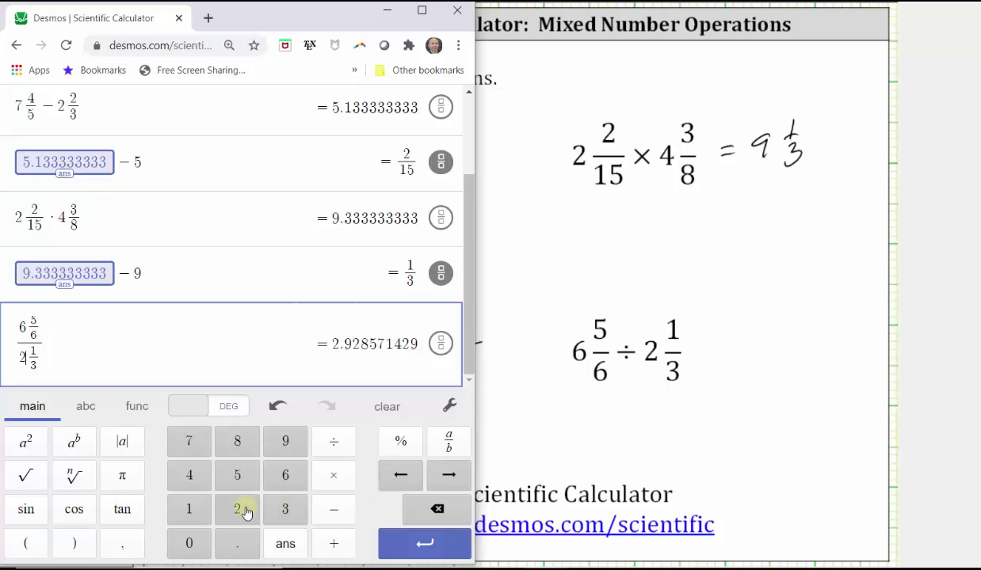
pyautogui.click(412, 542)
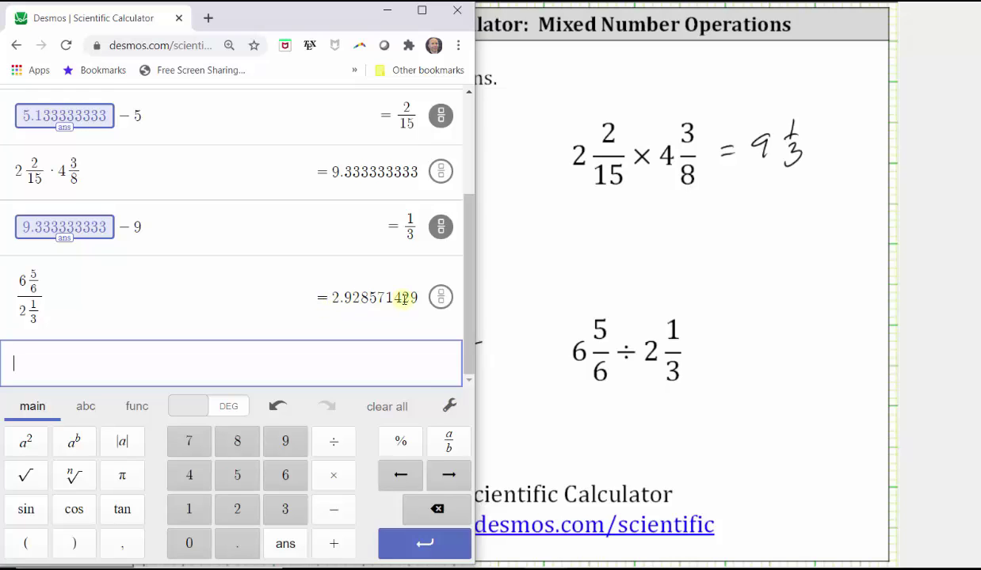
# Compute ans − 2 in Desmos and display the remainder as the fraction 13/14
pyautogui.click(286, 544)
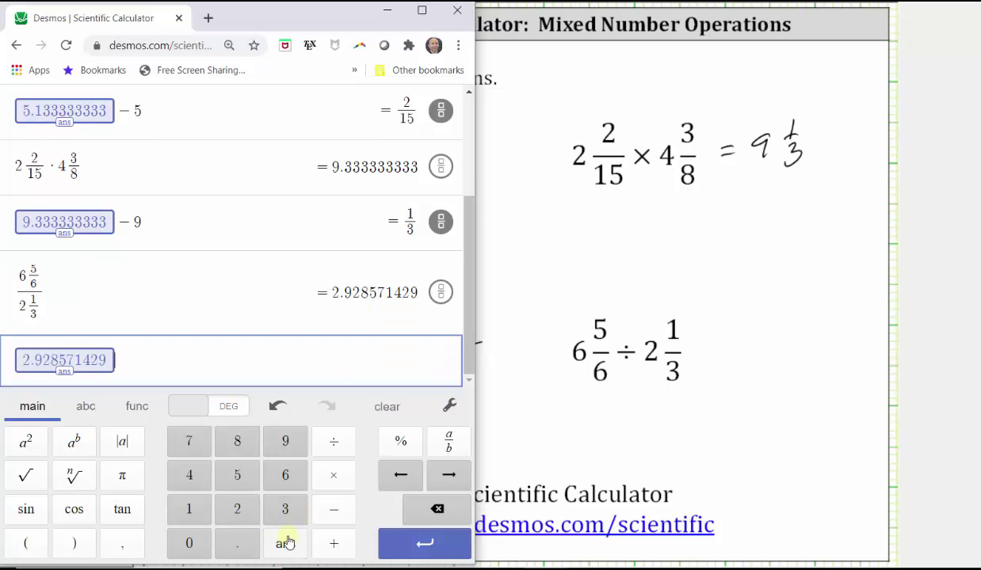
pyautogui.click(326, 514)
pyautogui.click(254, 514)
pyautogui.click(410, 547)
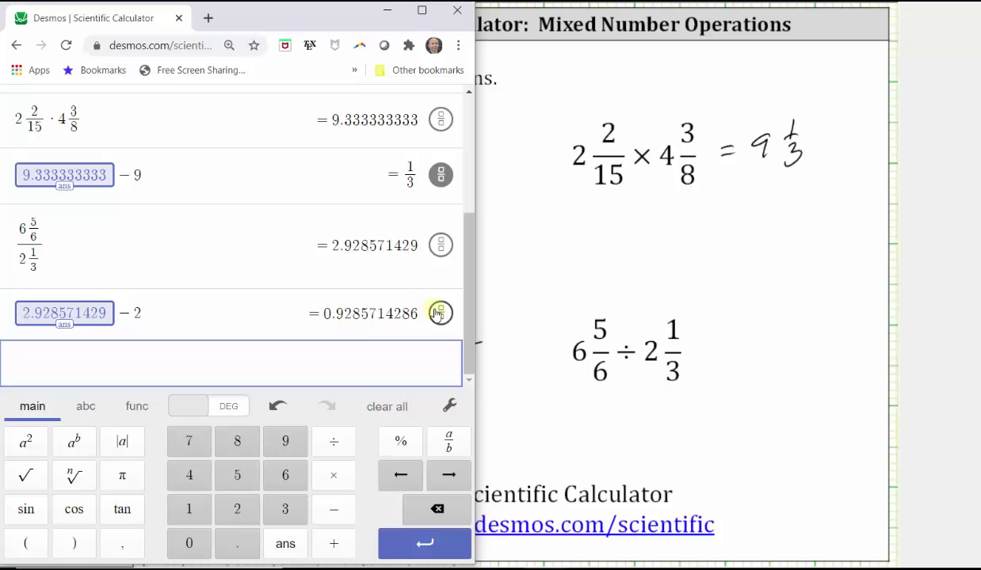
pyautogui.click(438, 313)
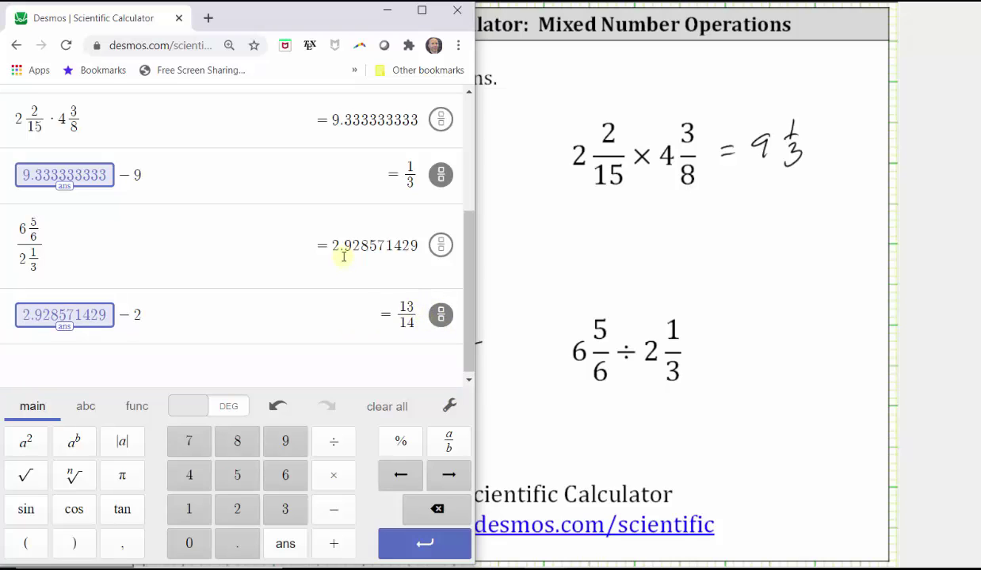
# Handwrite 2 13/14 after the division problem's equals sign on the worksheet
pyautogui.click(703, 345)
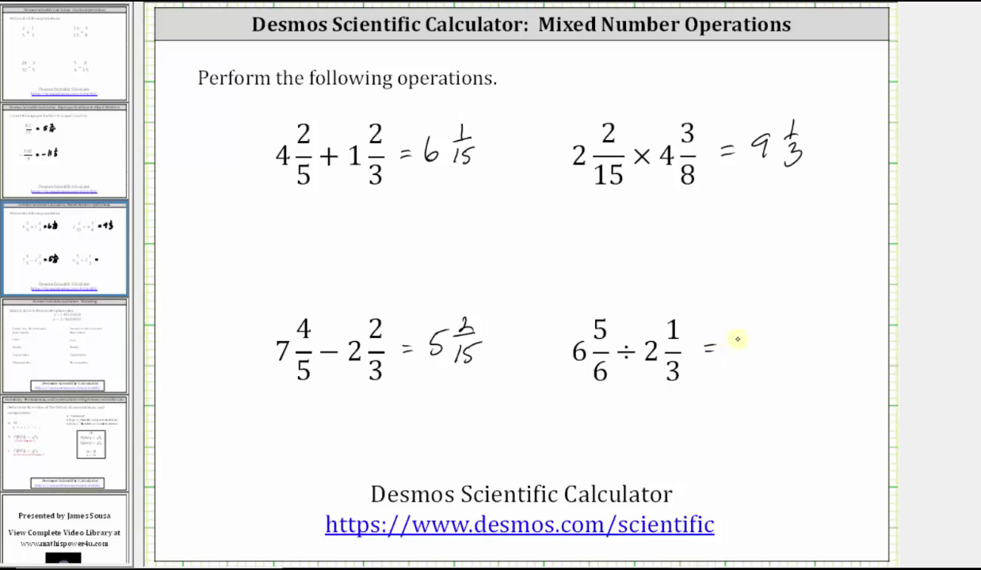
pyautogui.moveTo(745, 339); pyautogui.dragTo(756, 355)
pyautogui.moveTo(786, 320)
pyautogui.mouseDown()
pyautogui.moveTo(800, 335)
pyautogui.moveTo(792, 364)
pyautogui.mouseUp()
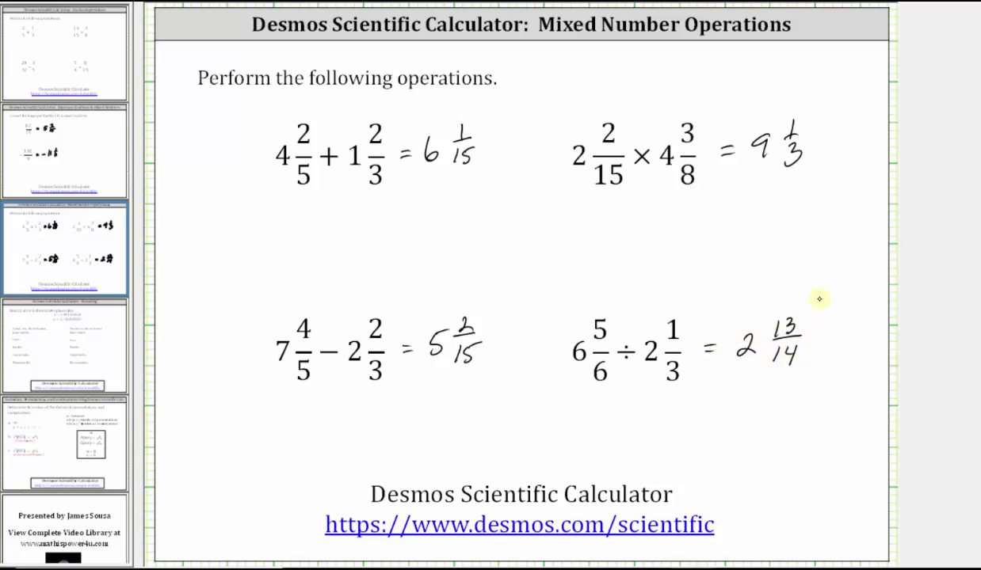